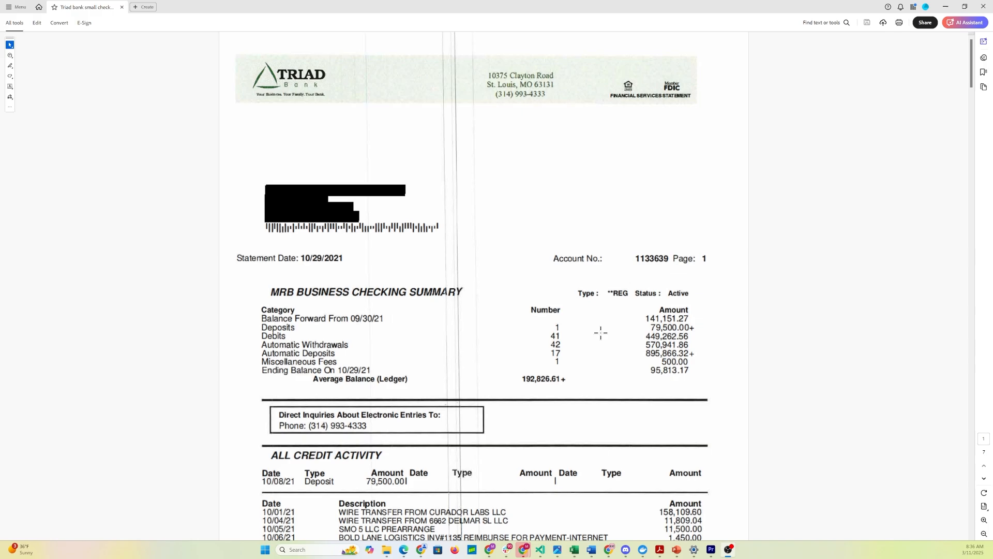
Review the Triad Bank statement's account summary, credit activity, electronic debits, checks, daily balances and overdraft fee summary.
scroll(599, 273, "down", 15)
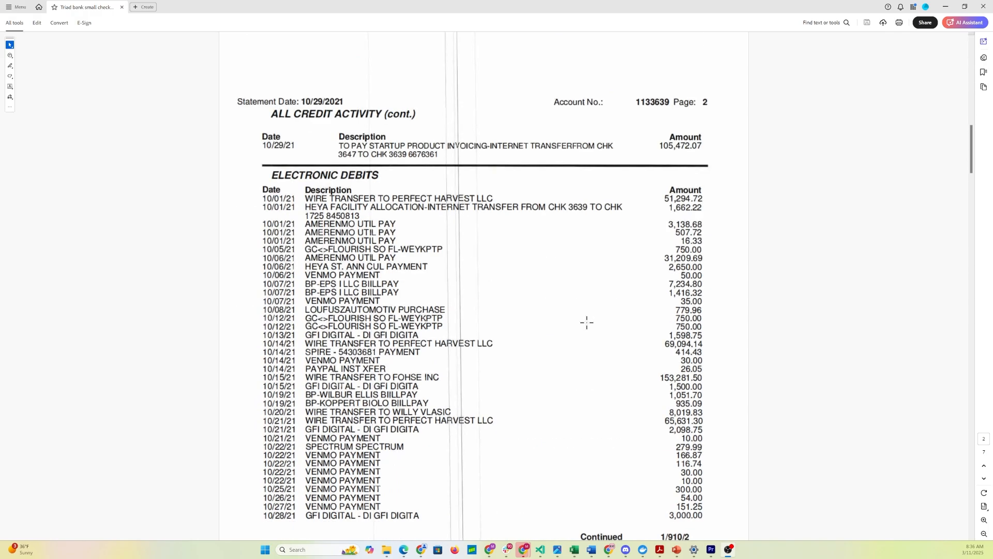
scroll(587, 323, "down", 12)
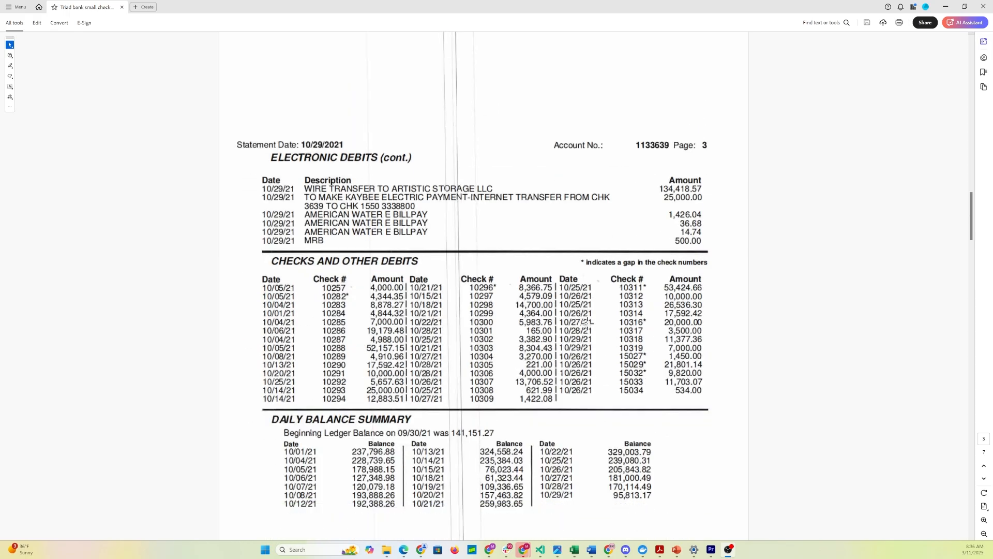
scroll(586, 322, "up", 1)
scroll(586, 325, "down", 10)
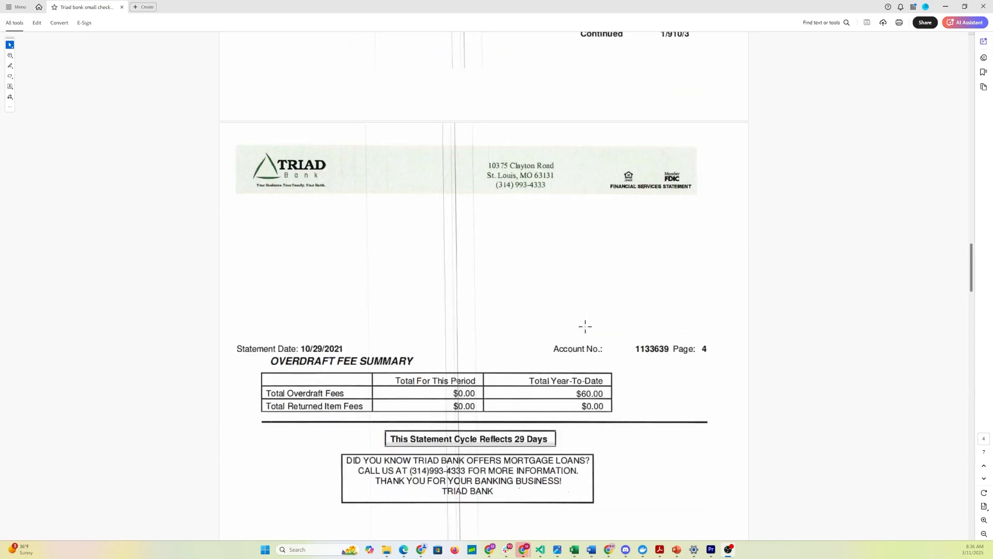
Examine the scanned deposit ticket and check images on page 5 of the statement at a larger magnification.
scroll(585, 326, "down", 12)
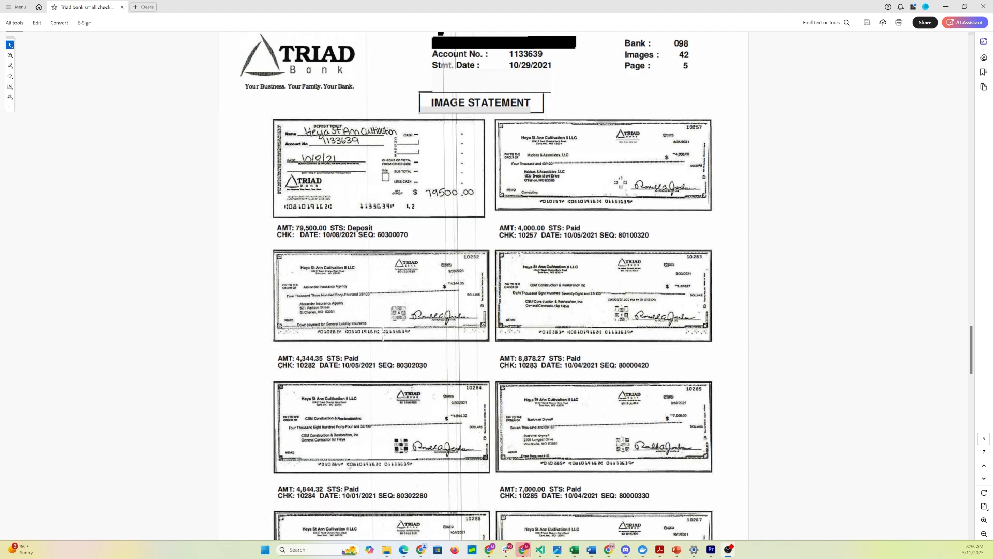
scroll(357, 306, "up", 3)
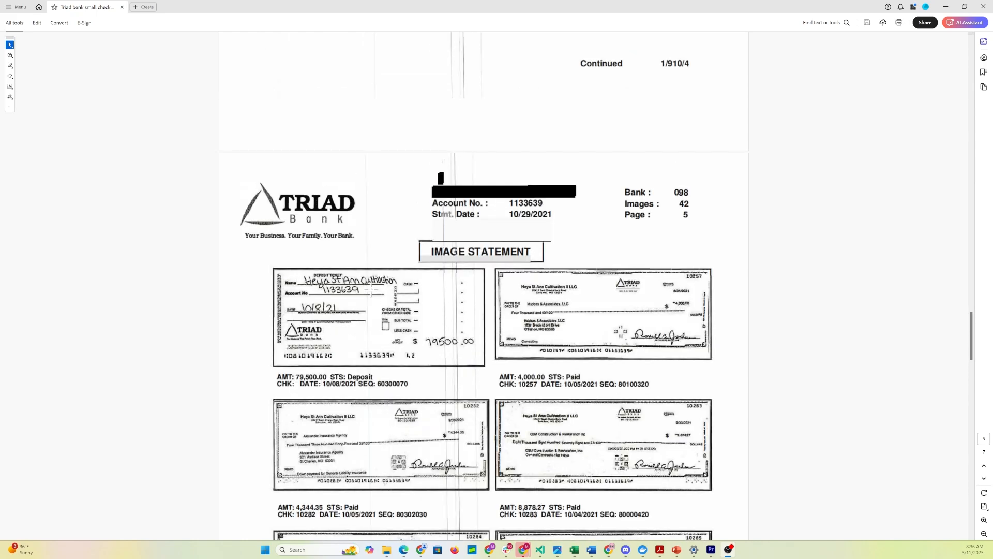
left_click(371, 314)
scroll(371, 314, "up", 5)
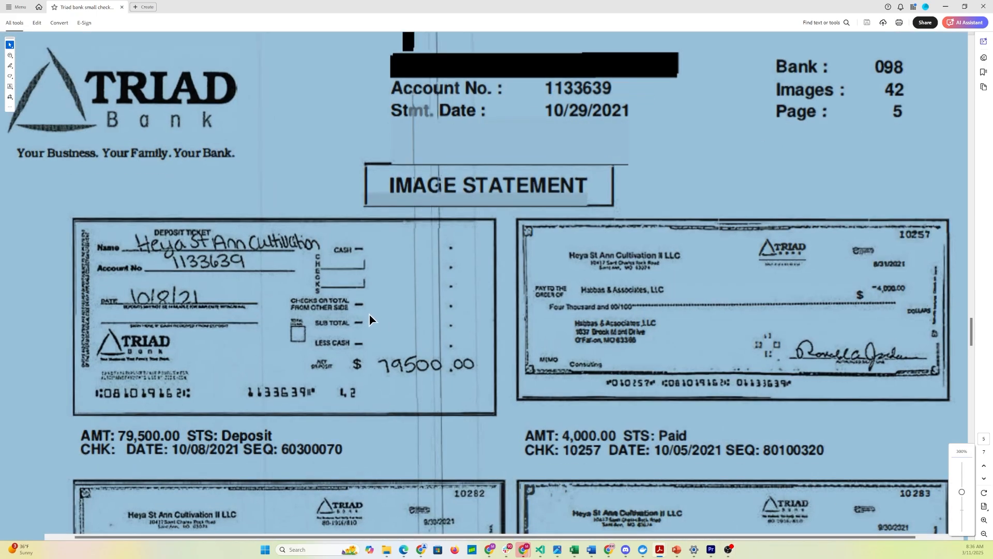
scroll(407, 318, "down", 3)
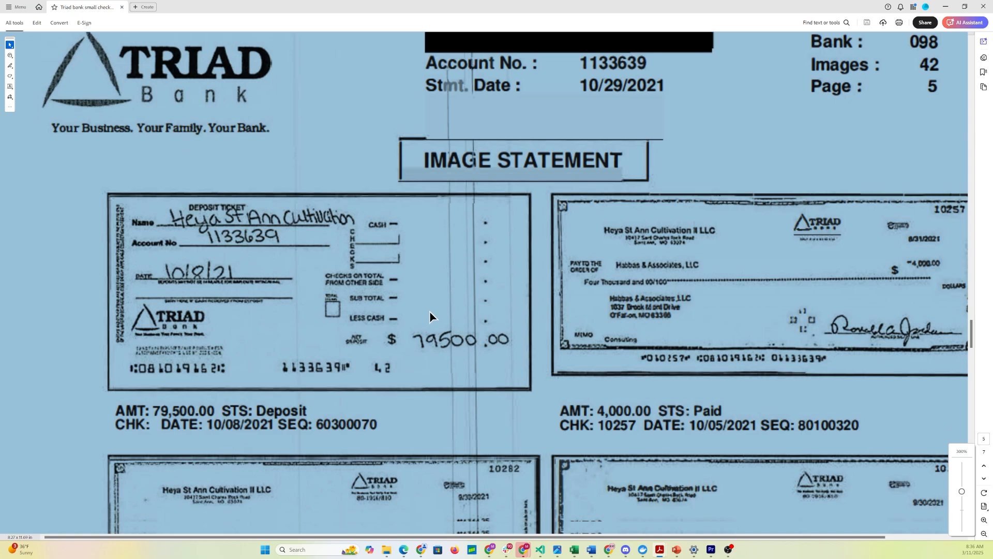
scroll(417, 309, "down", 4)
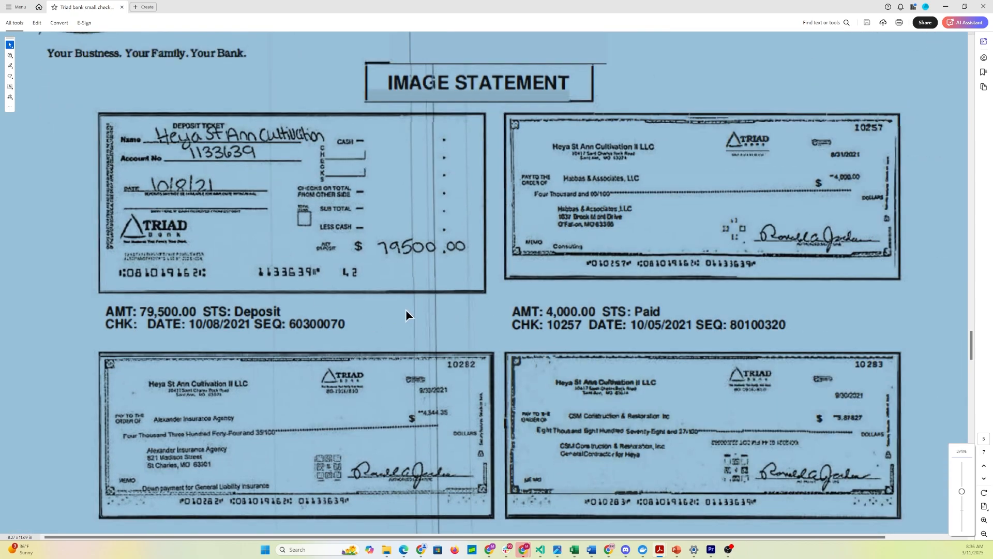
scroll(408, 309, "down", 1)
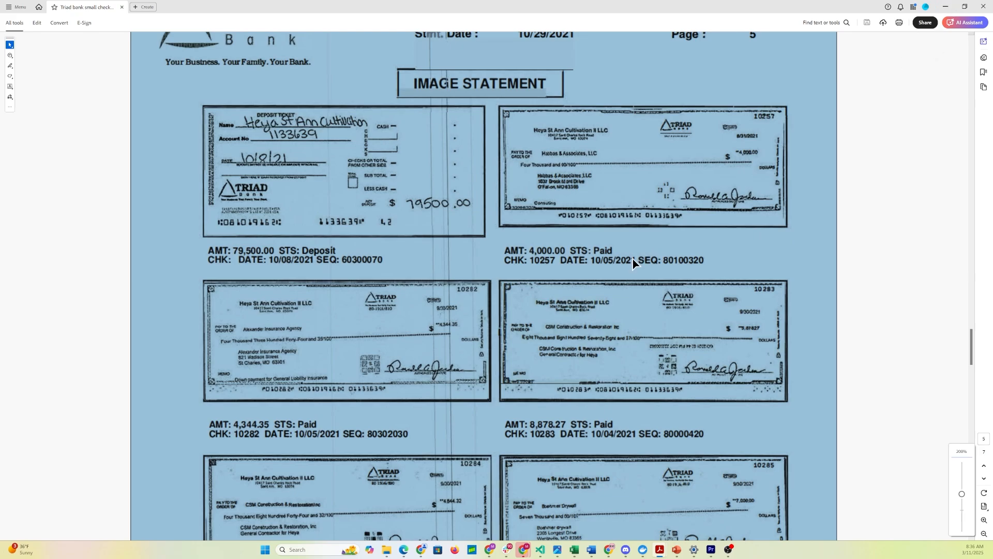
scroll(671, 272, "up", 8)
scroll(672, 272, "down", 7)
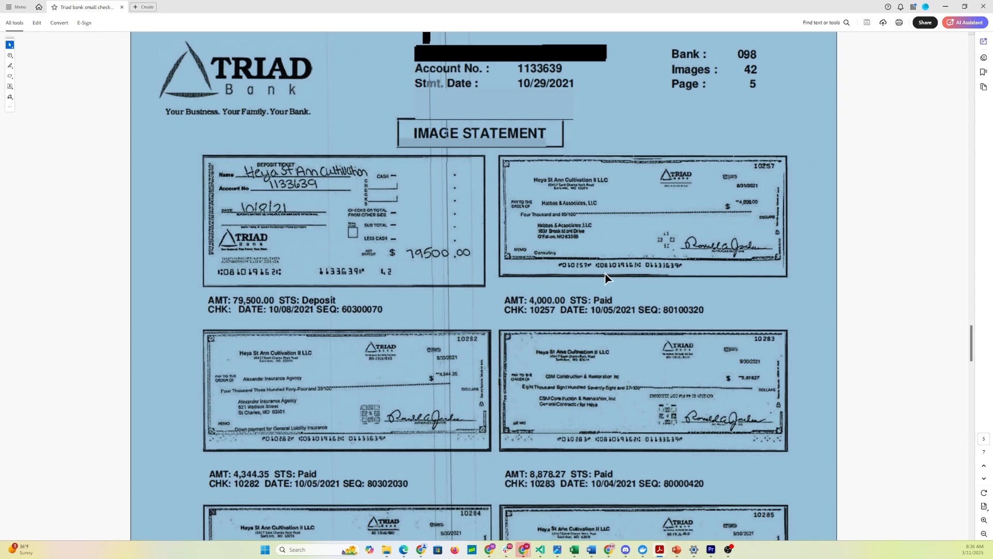
Switch to the FinAware website in the browser and log in to the account.
left_click(946, 9)
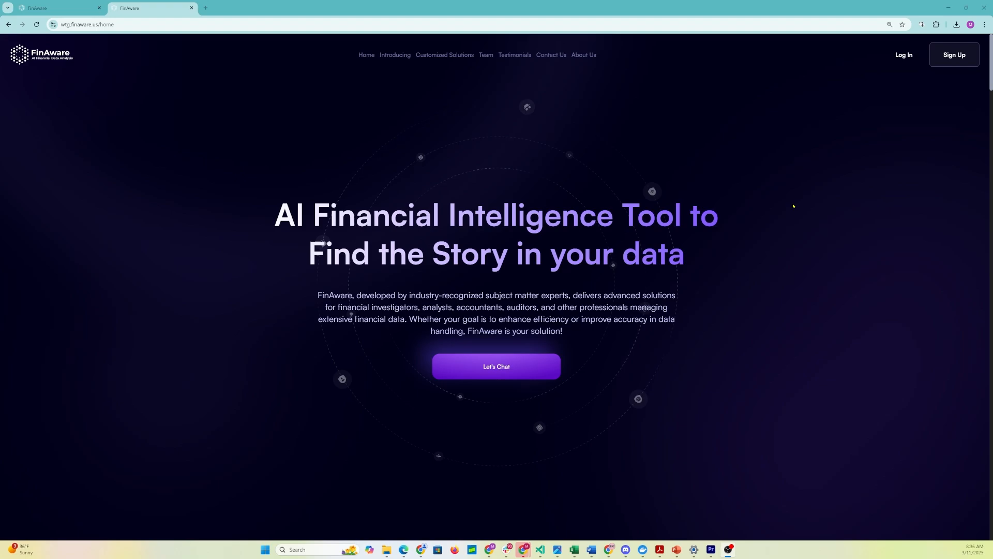
left_click(903, 55)
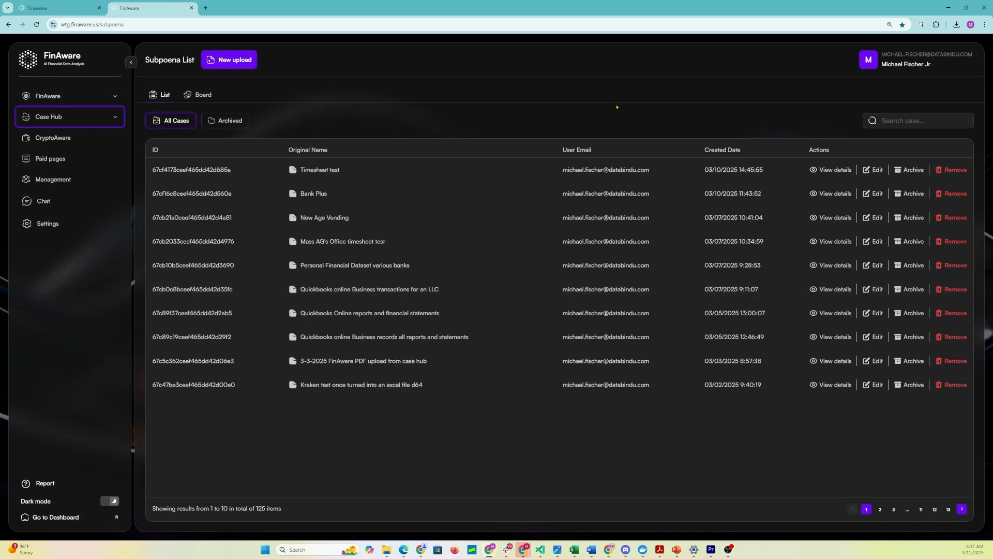
key("ctrl+plus")
key("ctrl+plus")
key("ctrl+plus")
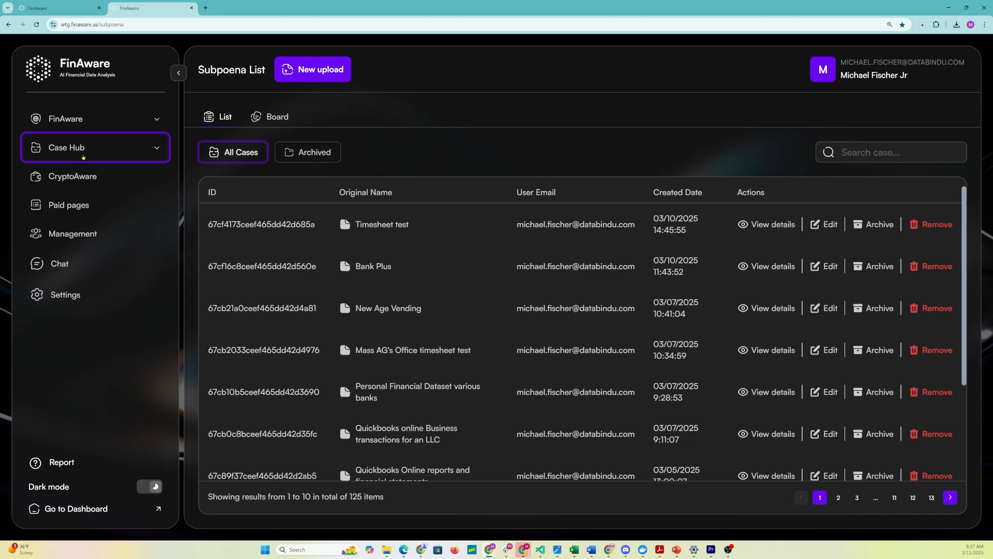
Open the case "2-10-2025 Triad Bank Check test prod" in the FinAware Case Dashboard.
left_click(113, 115)
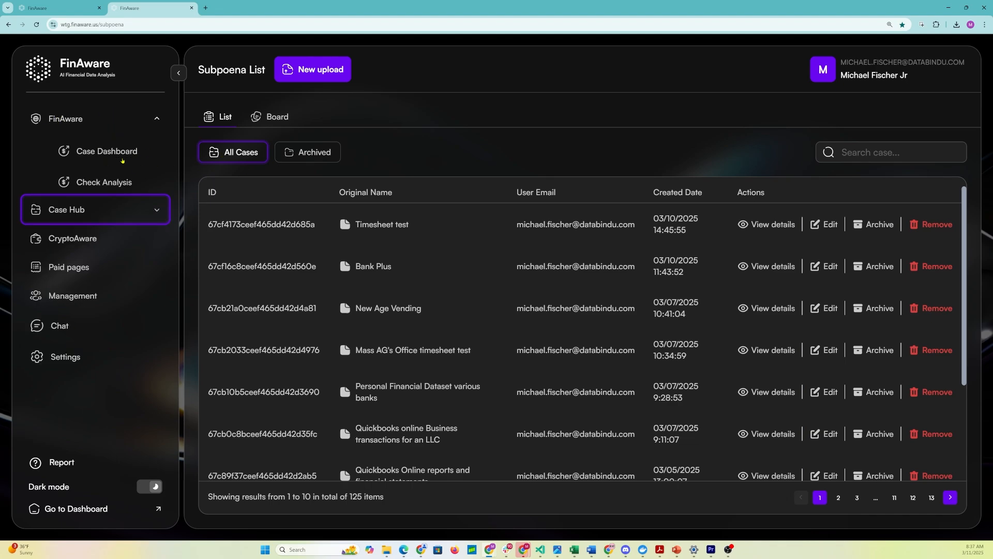
left_click(122, 159)
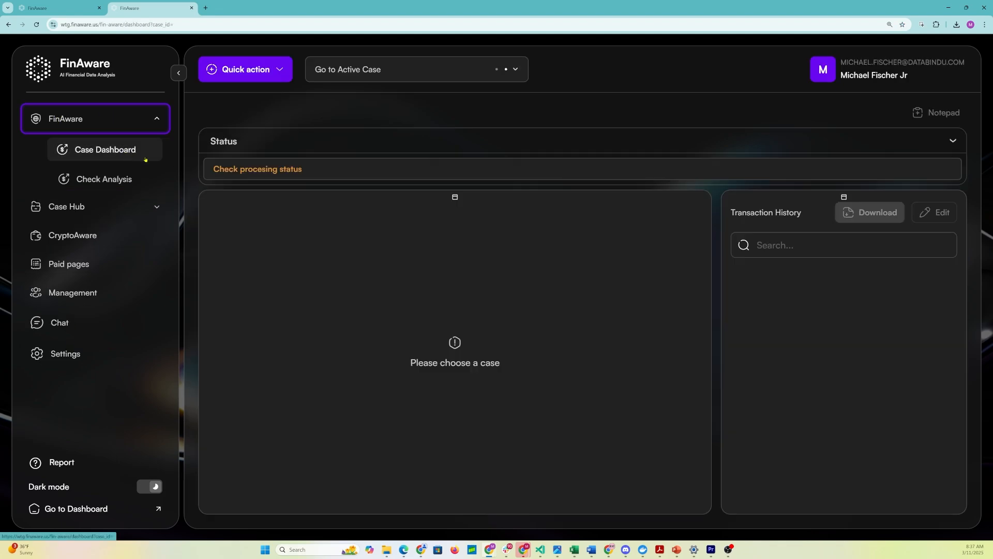
left_click(435, 77)
scroll(417, 176, "down", 2)
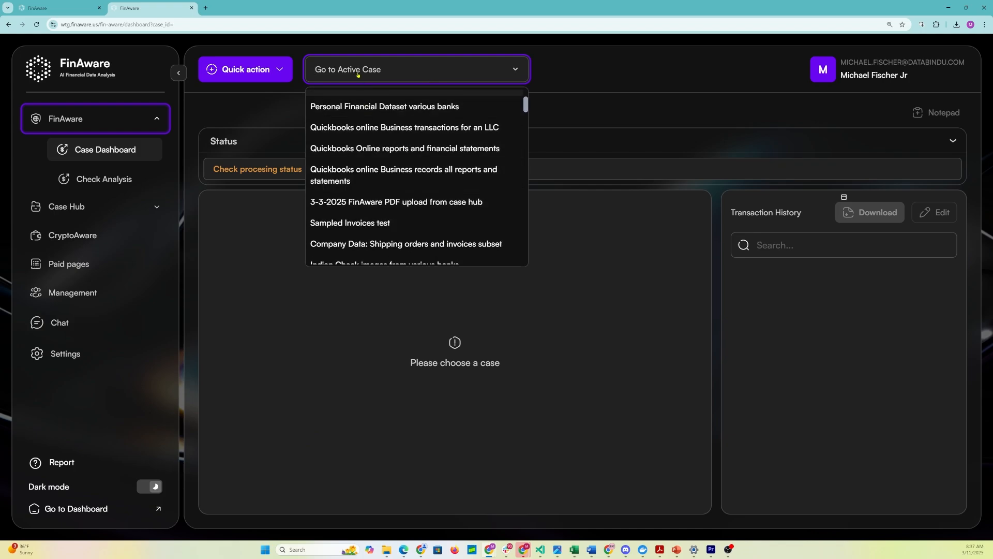
scroll(425, 228, "down", 8)
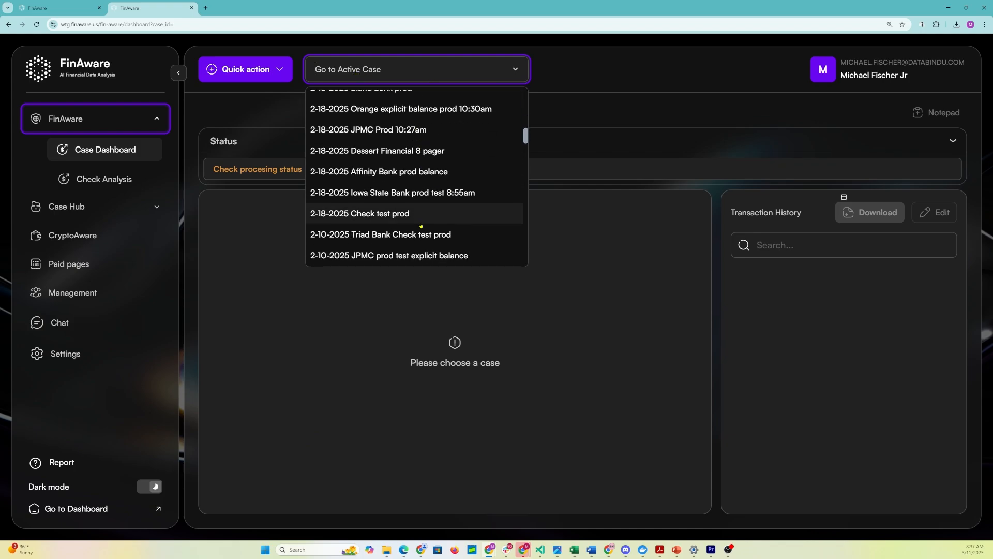
left_click(368, 197)
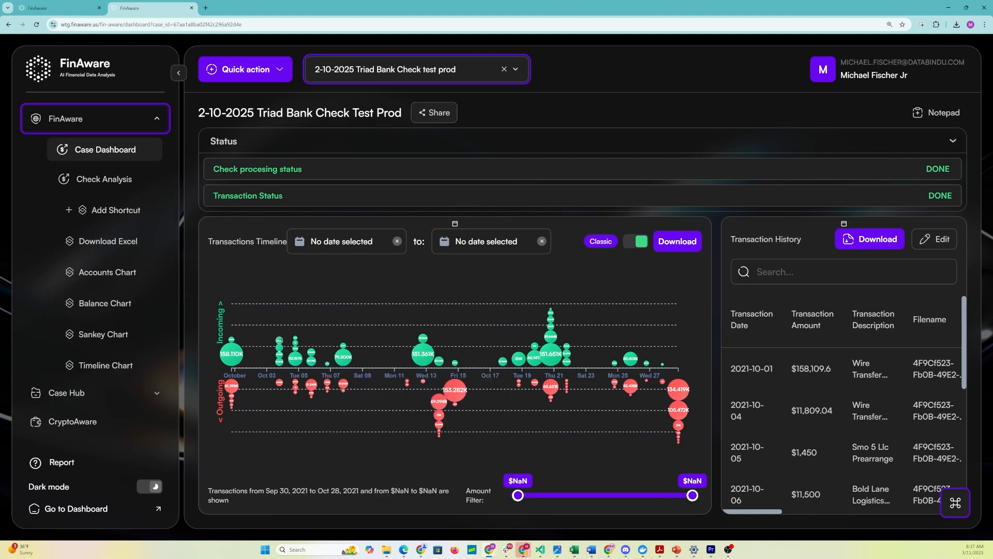
Inspect the details of individual wire transfer and check transactions on the Transactions Timeline, including an attached check image.
mouse_move(240, 360)
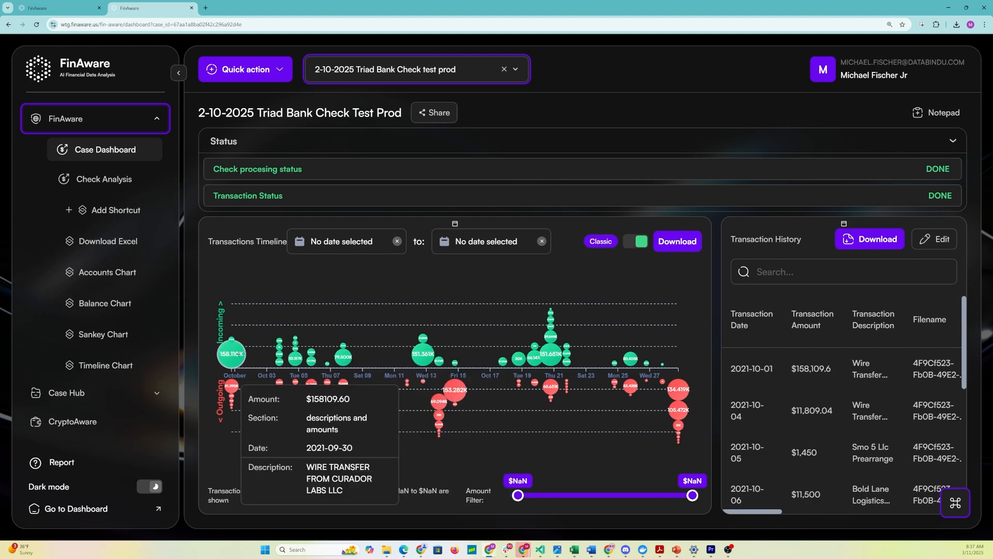
mouse_move(231, 340)
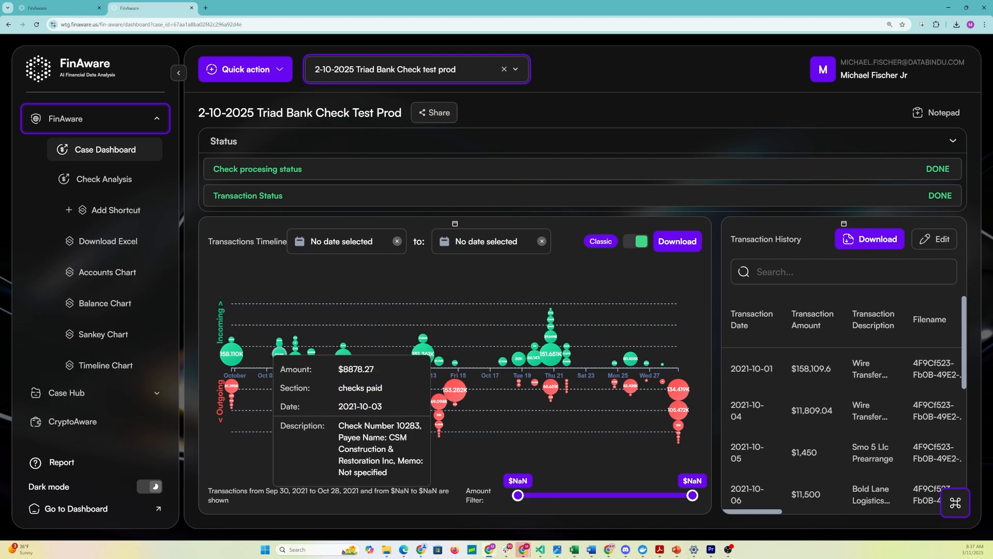
mouse_move(295, 356)
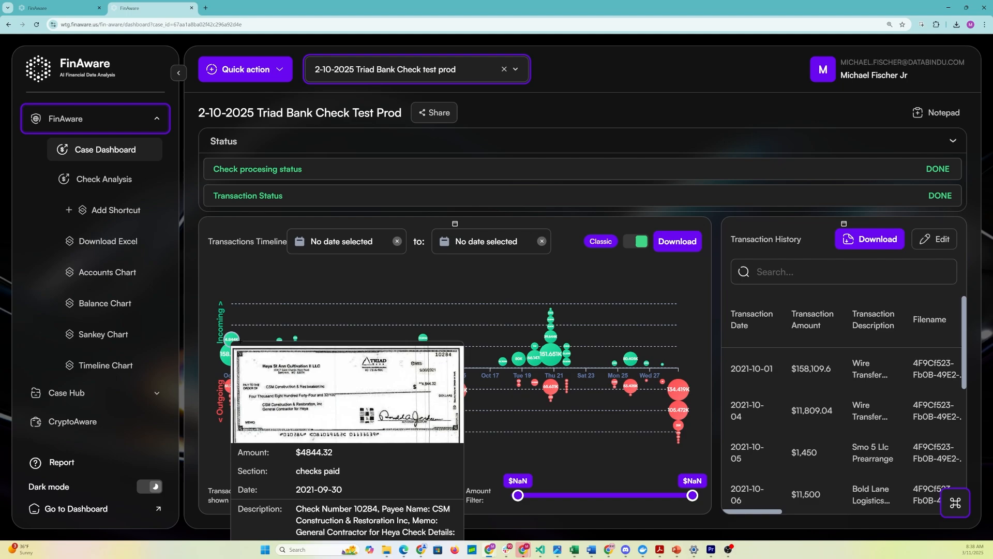
Open the case's Check Analysis and review the deposit ticket and the CSM Construction & Restoration check.
left_click(103, 180)
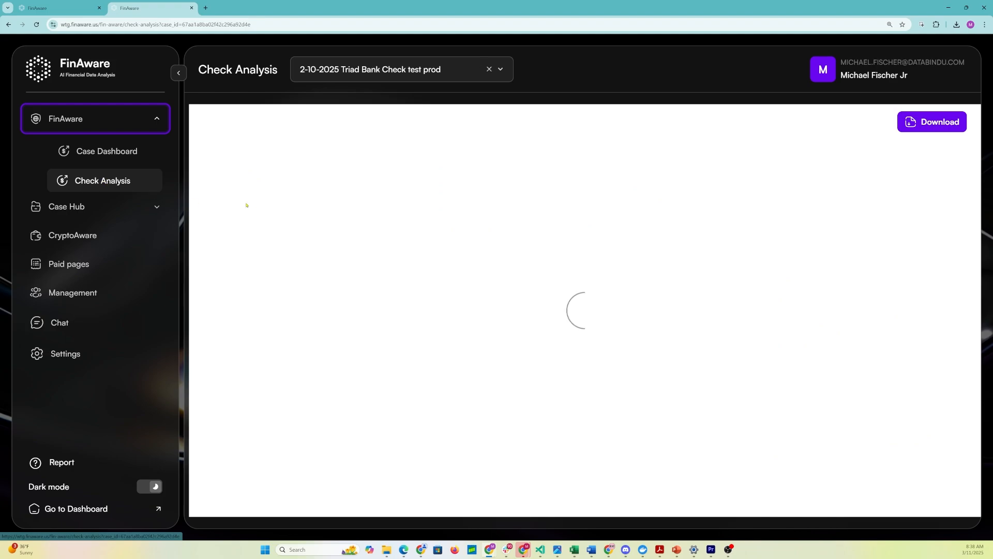
scroll(497, 277, "down", 3)
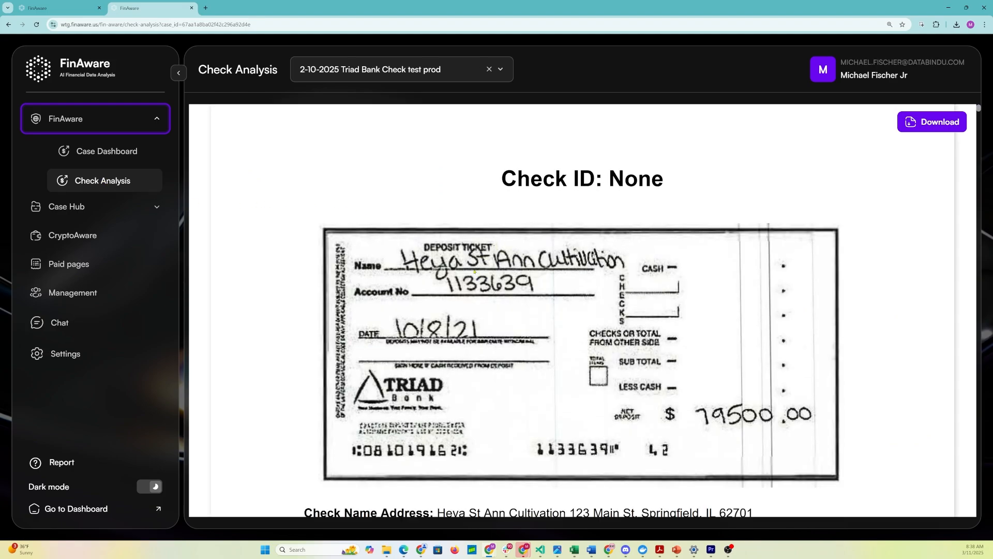
scroll(492, 280, "up", 2)
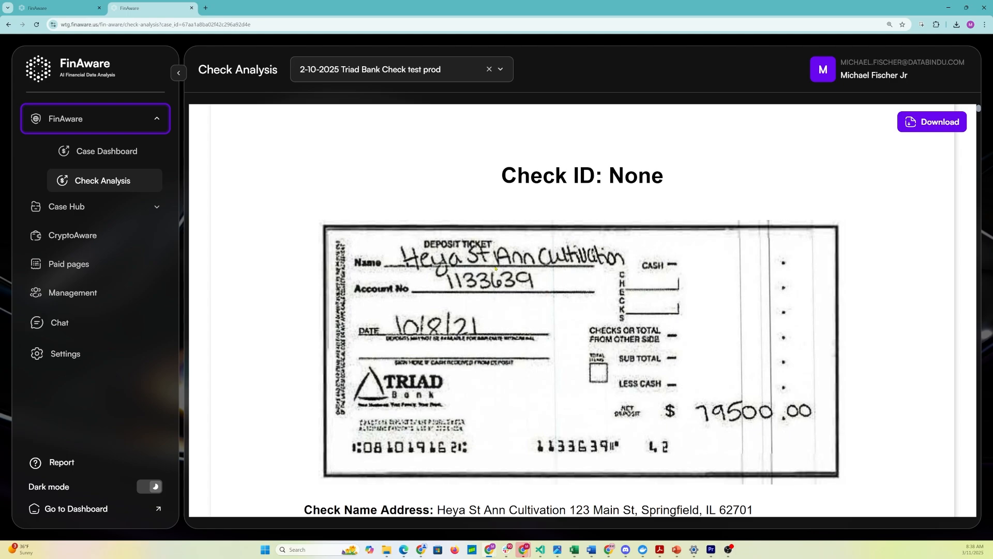
scroll(496, 270, "down", 10)
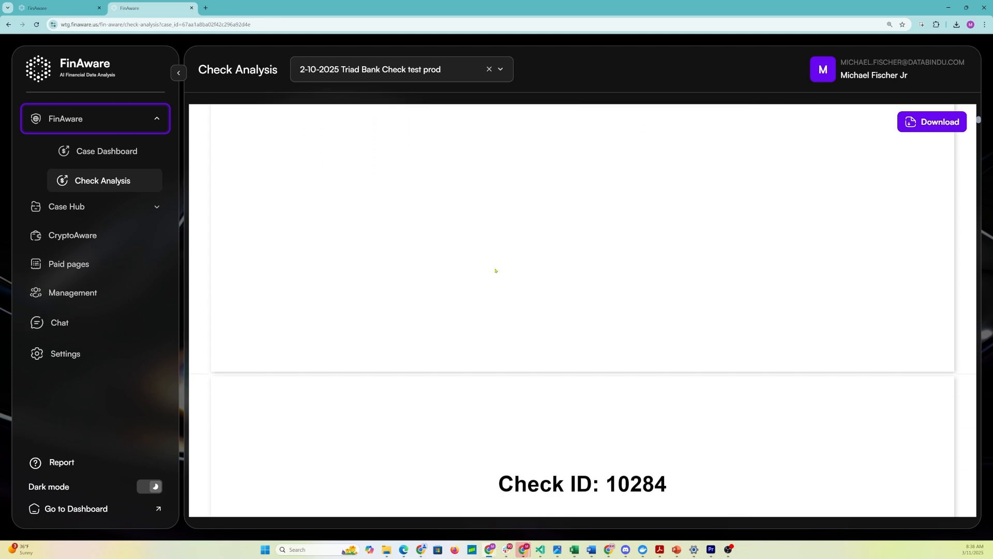
scroll(496, 270, "down", 2)
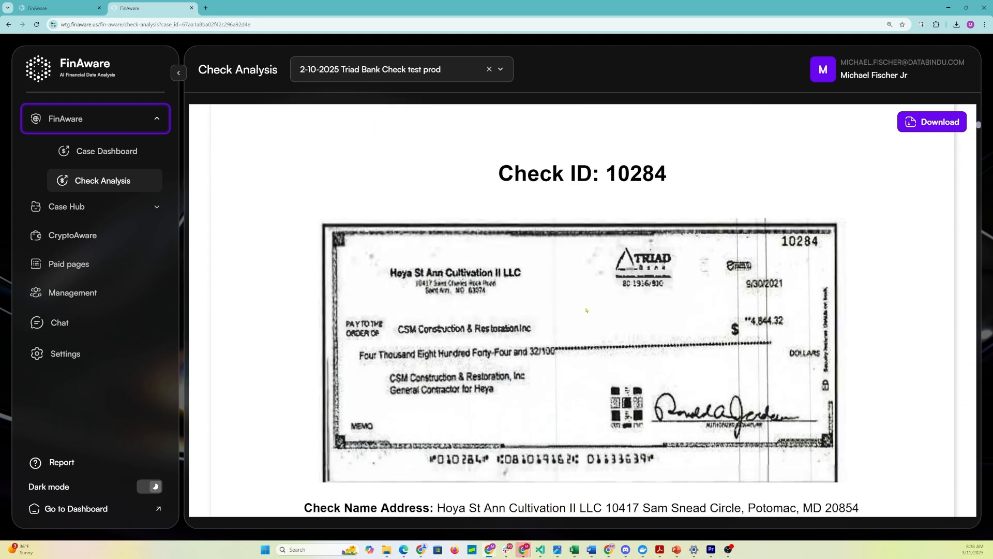
scroll(586, 310, "down", 1)
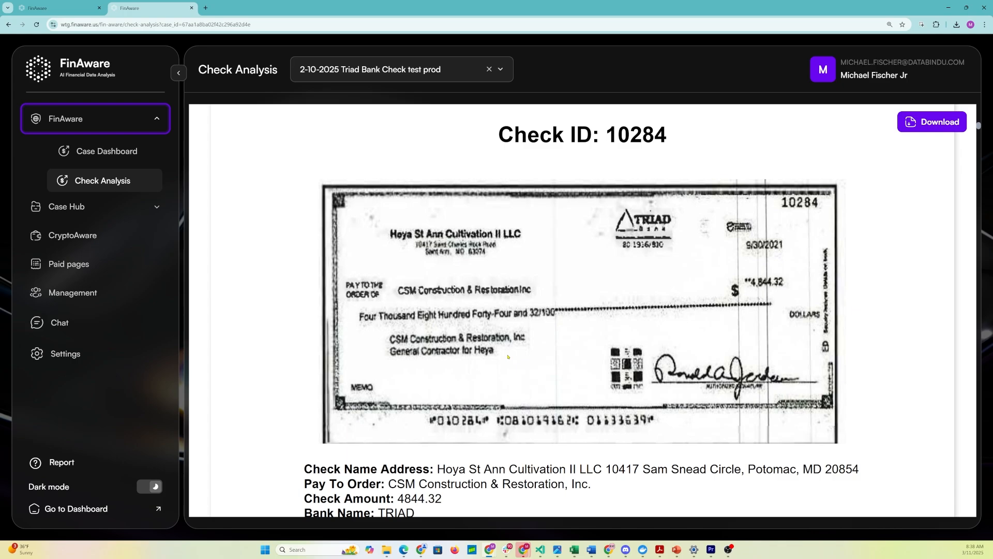
scroll(597, 303, "up", 1)
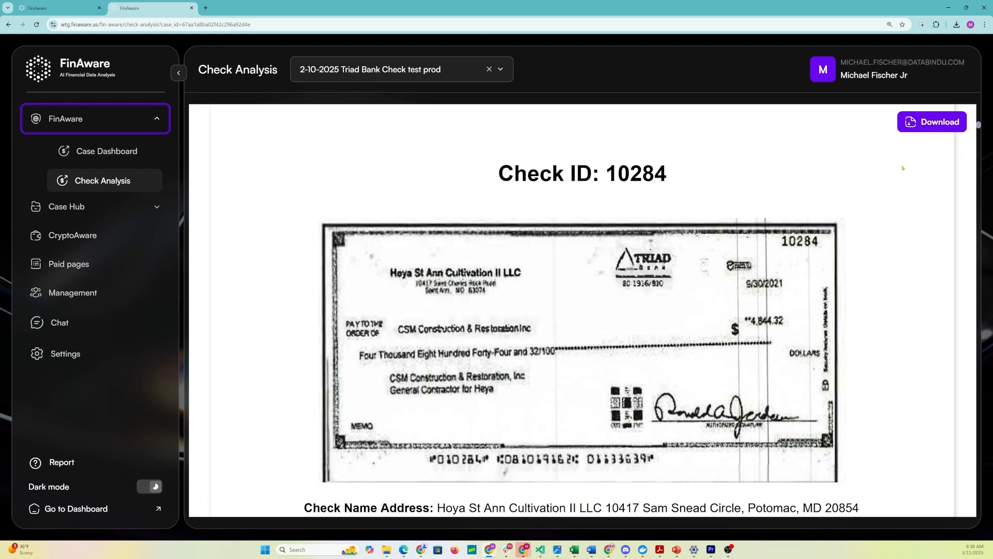
Download the check analysis report and review the fields extracted from the CSM Construction & Restoration check, from name and address to Is Check Image.
scroll(878, 205, "down", 2)
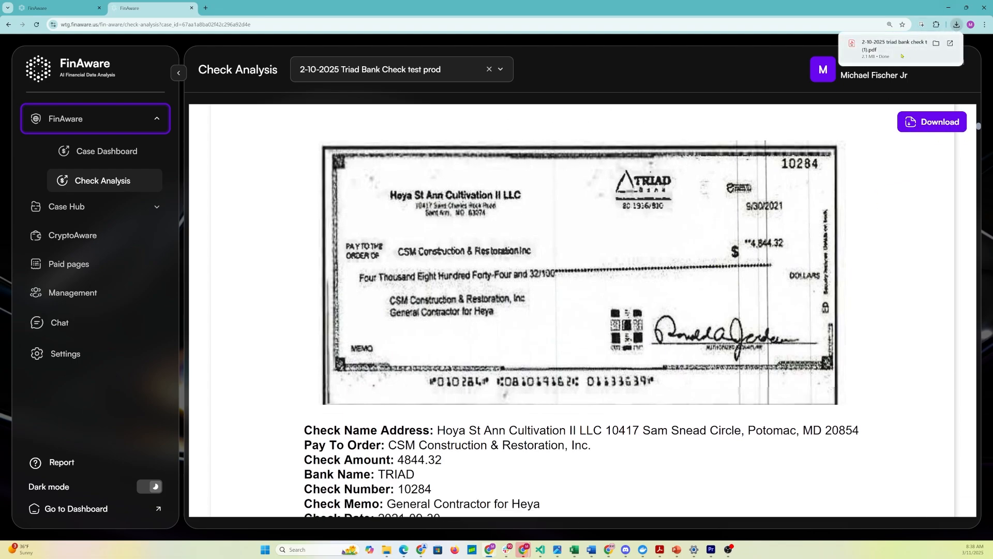
scroll(511, 365, "down", 3)
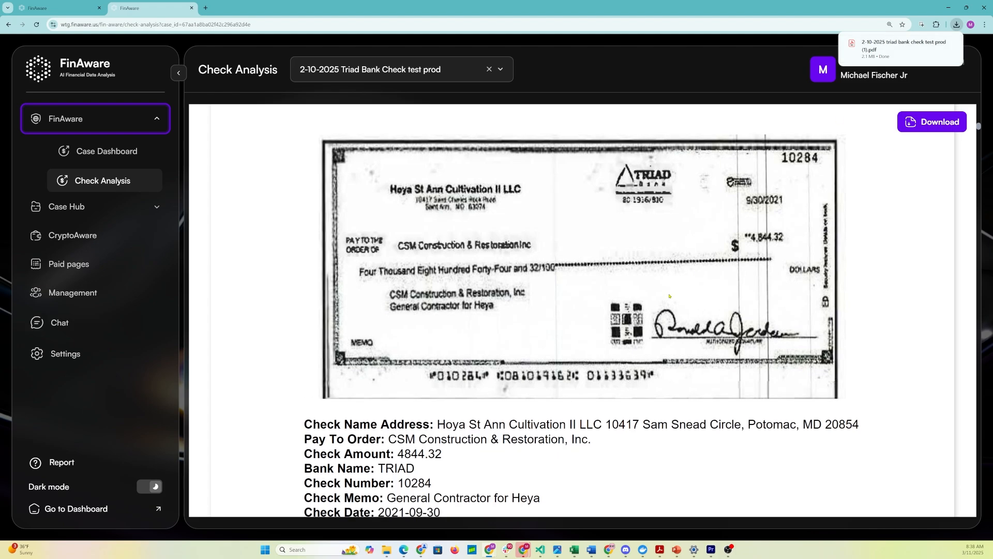
key("ctrl+minus")
scroll(510, 365, "up", 2)
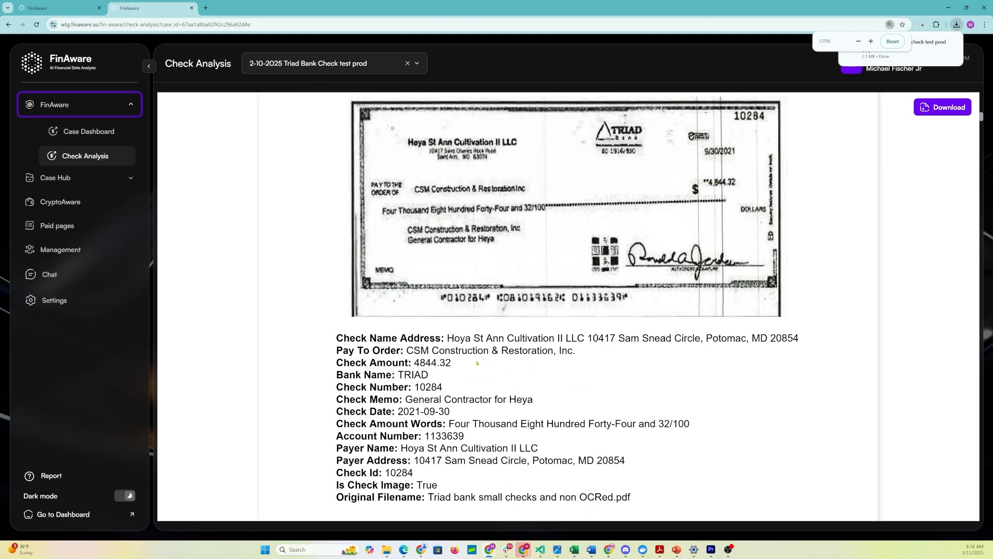
left_click_drag(336, 377, 430, 377)
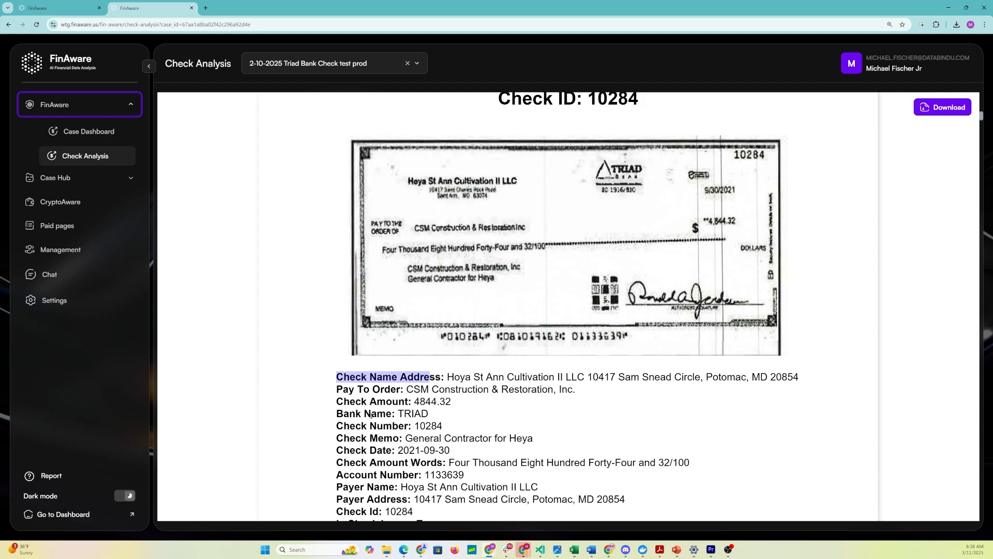
left_click_drag(335, 392, 405, 426)
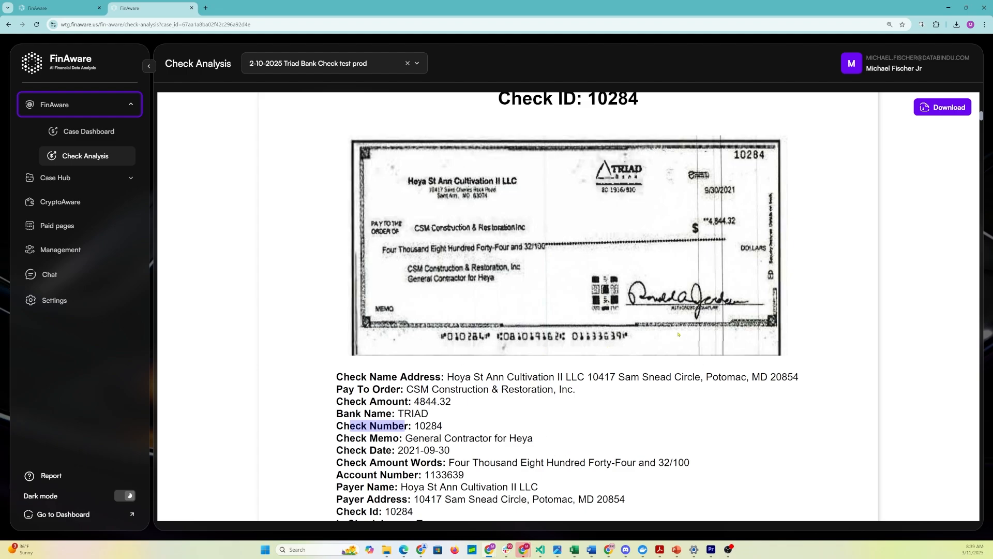
scroll(419, 417, "down", 1)
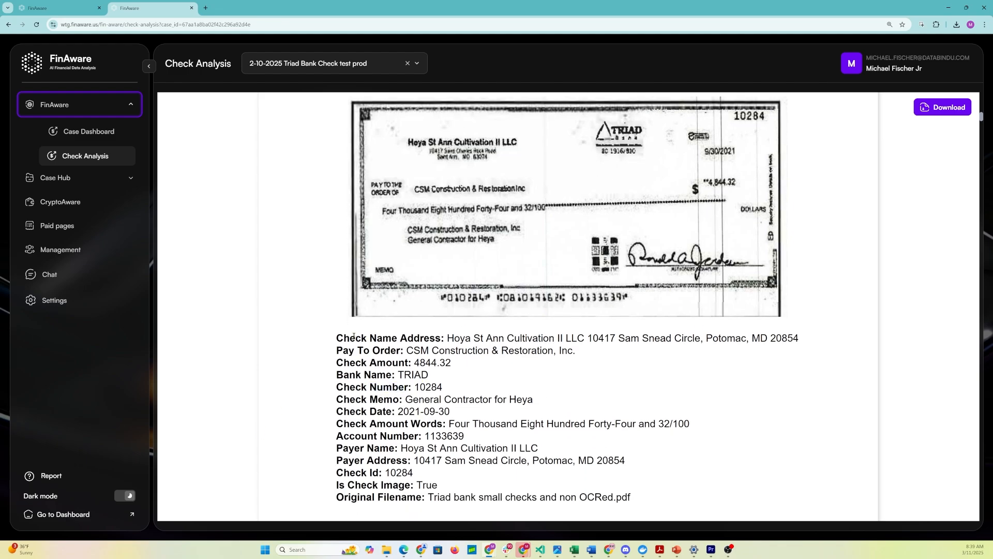
left_click_drag(356, 338, 430, 477)
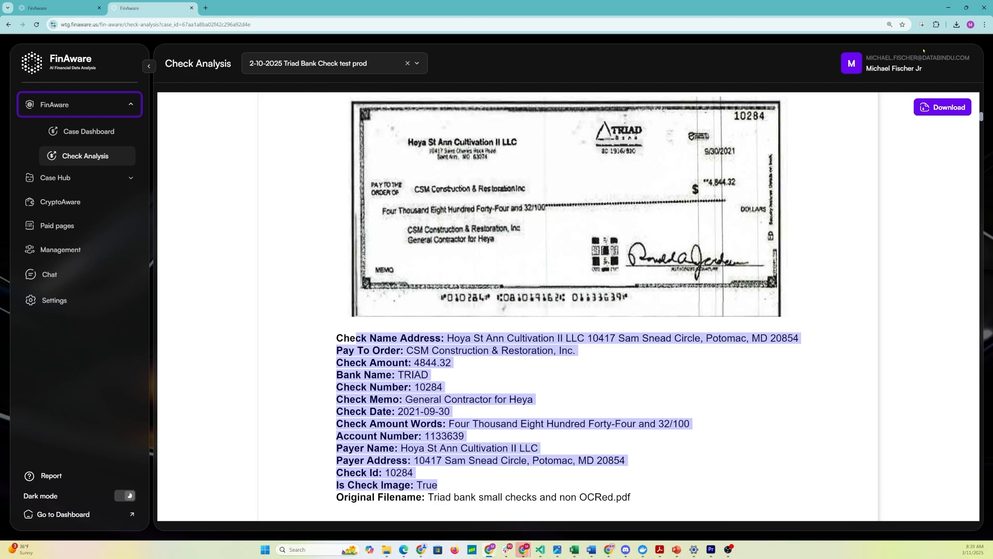
Examine further check images and their extracted fields in the check analysis report, including ICON Services, Habbas & Associates, Boehmer Drywall and Airgas.
scroll(524, 307, "down", 10)
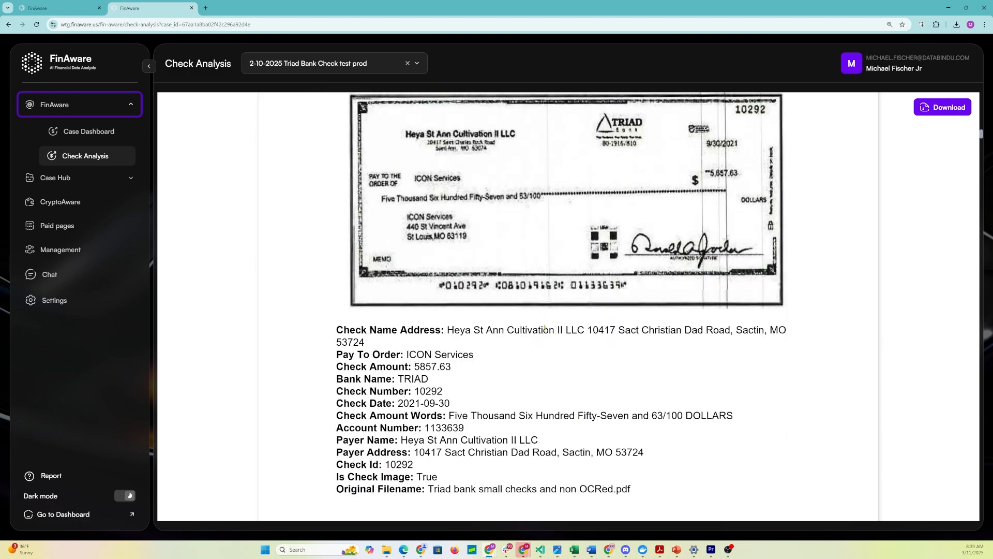
scroll(548, 332, "down", 20)
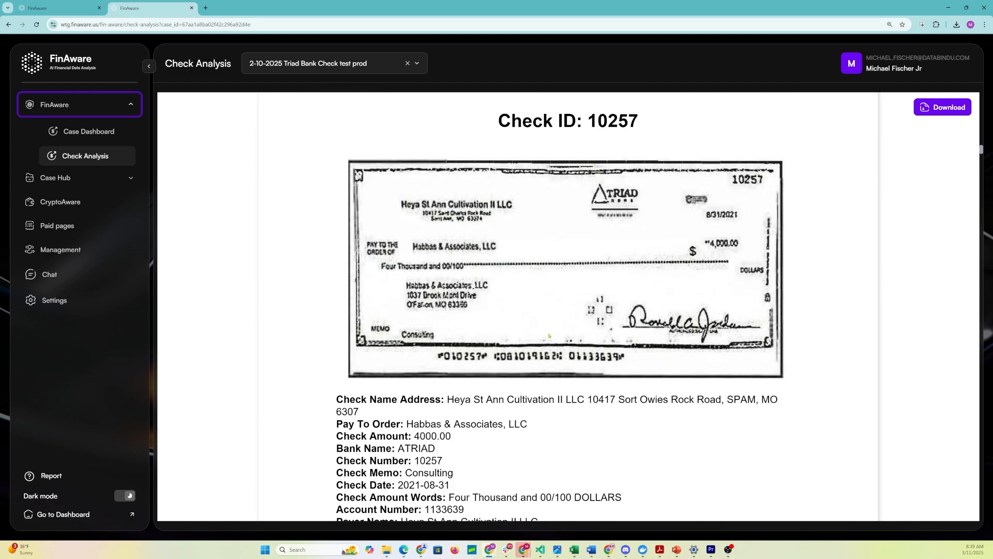
scroll(550, 335, "down", 10)
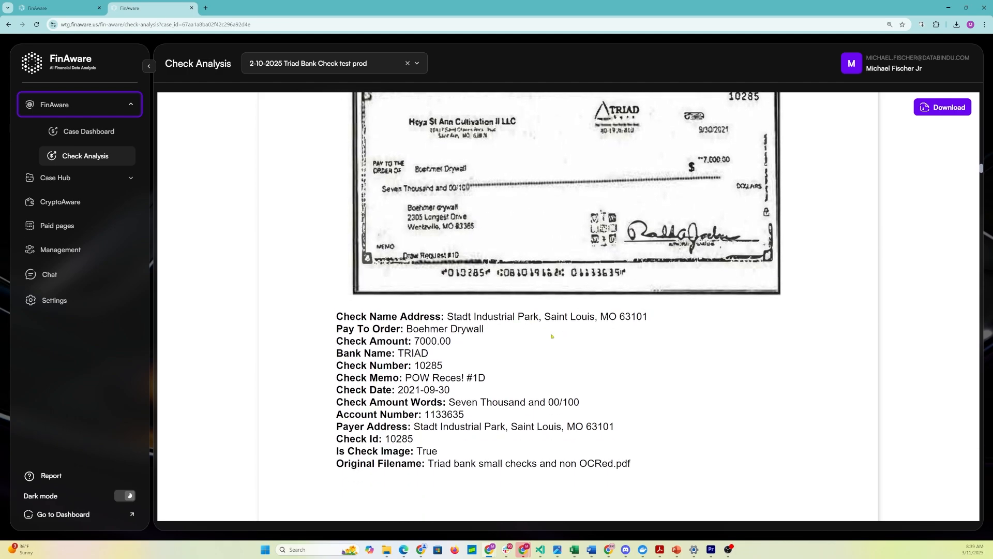
scroll(552, 337, "down", 10)
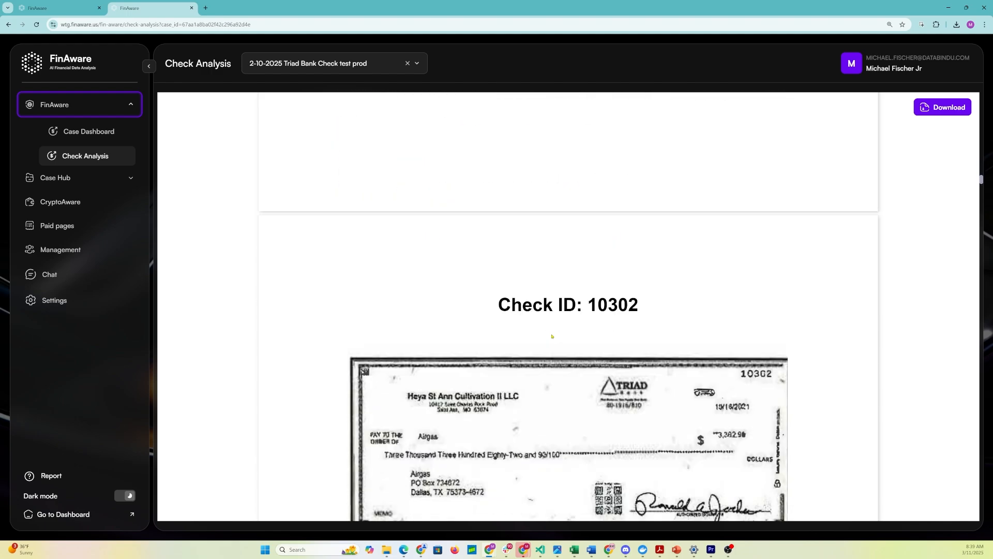
scroll(552, 336, "down", 10)
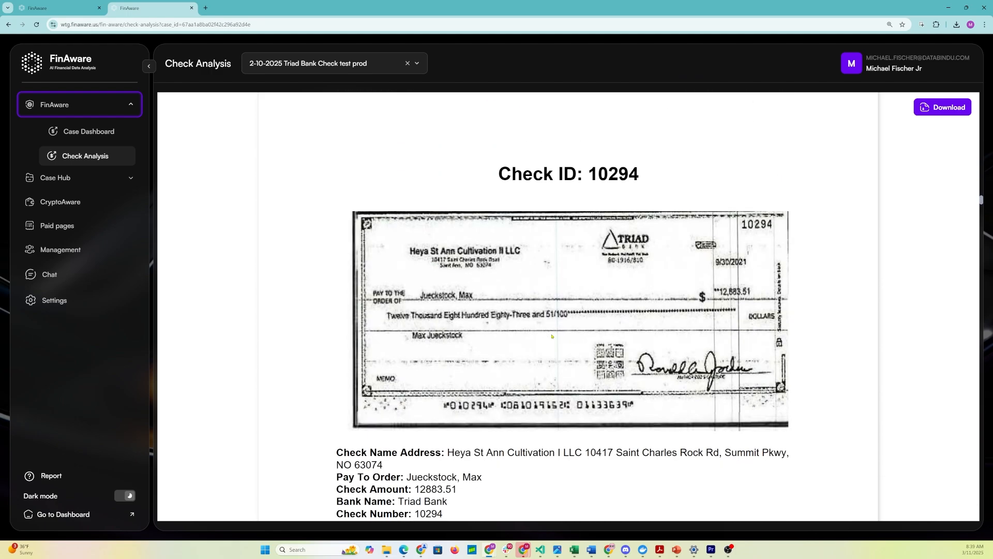
scroll(496, 357, "up", 2)
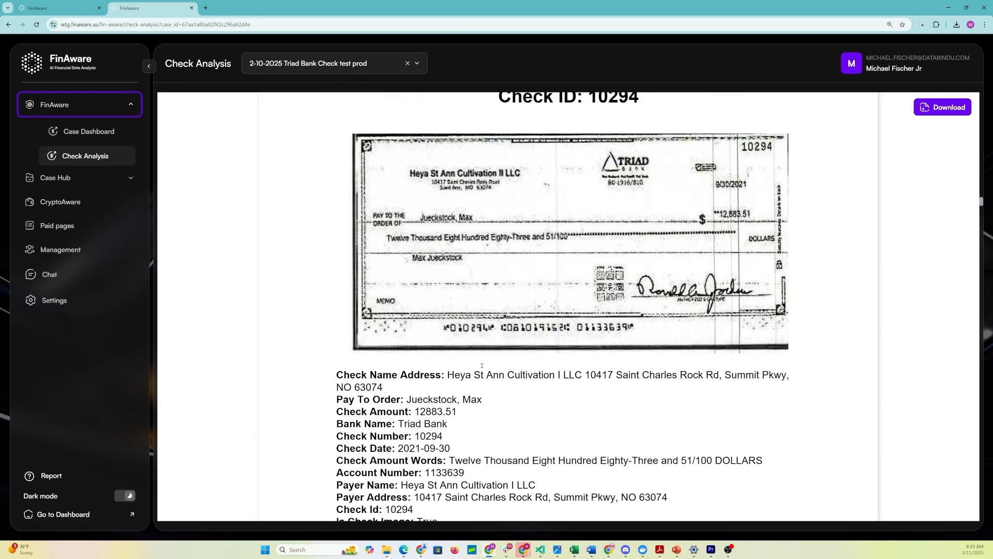
Download the case's Excel export from the Case Dashboard and view its Transactions sheet at a readable size.
left_click(109, 133)
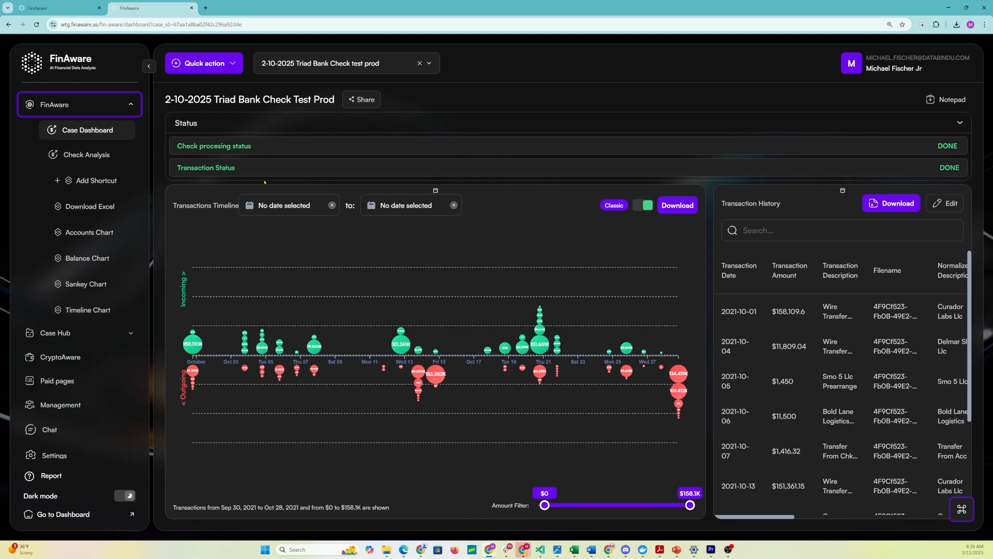
left_click(107, 206)
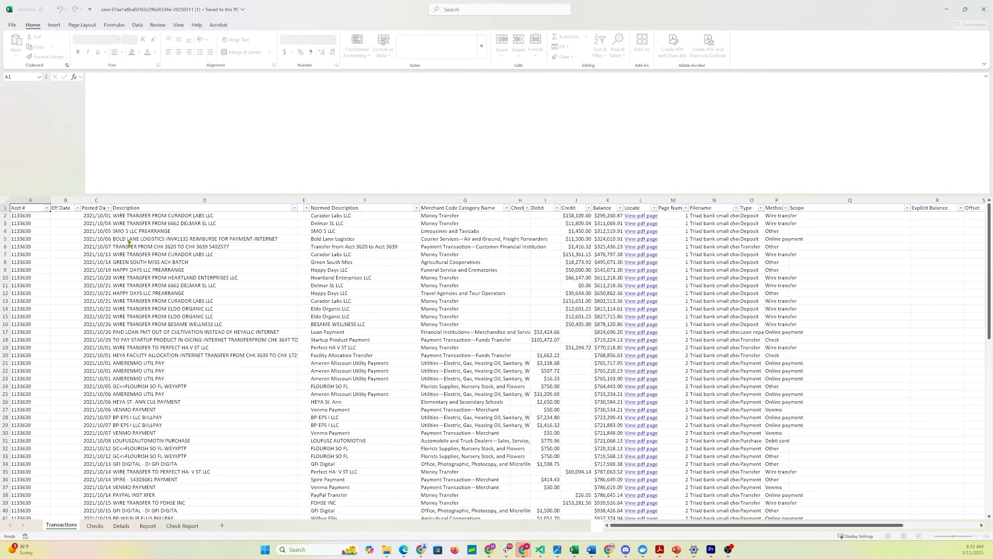
scroll(133, 235, "up", 5)
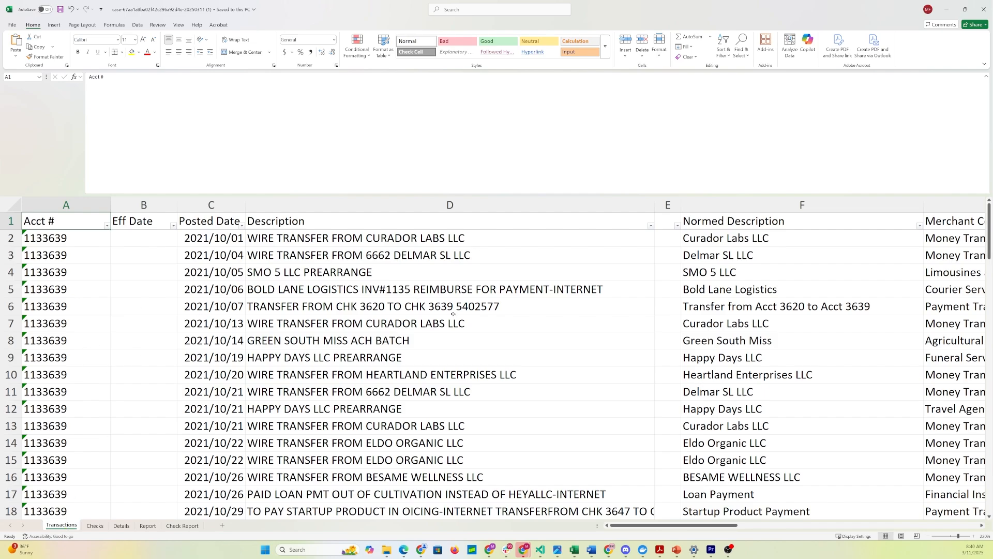
Examine the Checks sheet of the exported workbook across all its columns, from Check Number to Image URL.
left_click(95, 525)
scroll(124, 262, "up", 6)
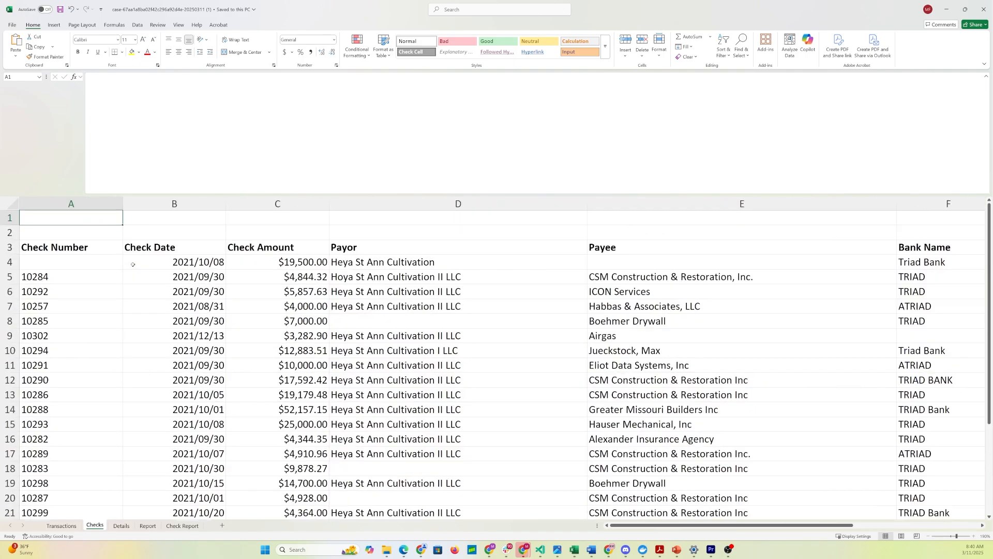
scroll(181, 278, "down", 1)
scroll(181, 279, "up", 1)
scroll(195, 278, "right", 1)
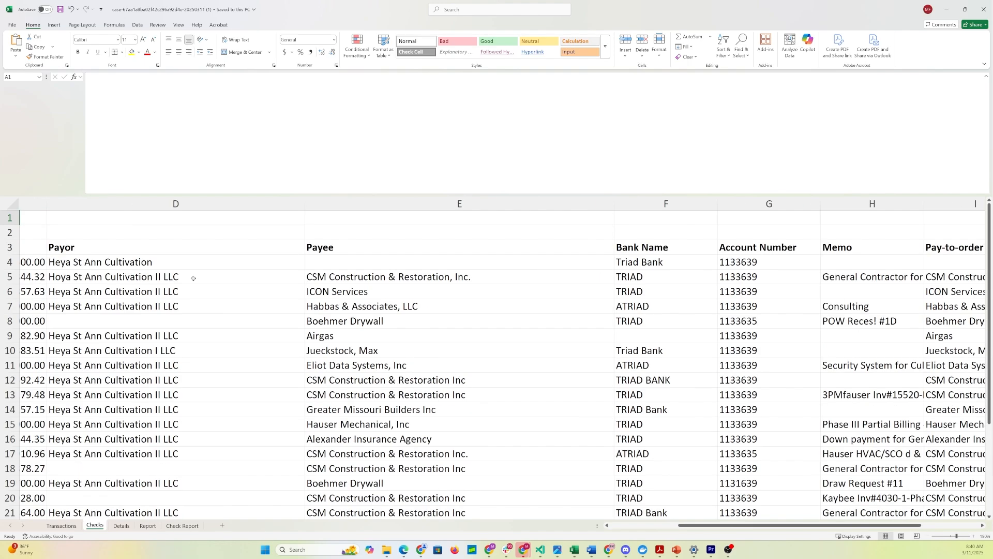
scroll(151, 283, "left", 1)
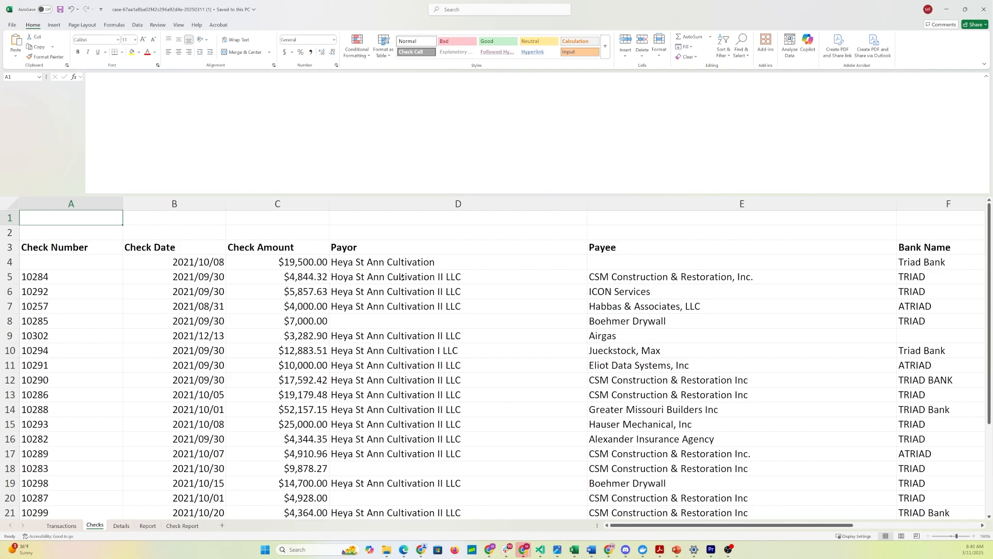
scroll(694, 278, "right", 1)
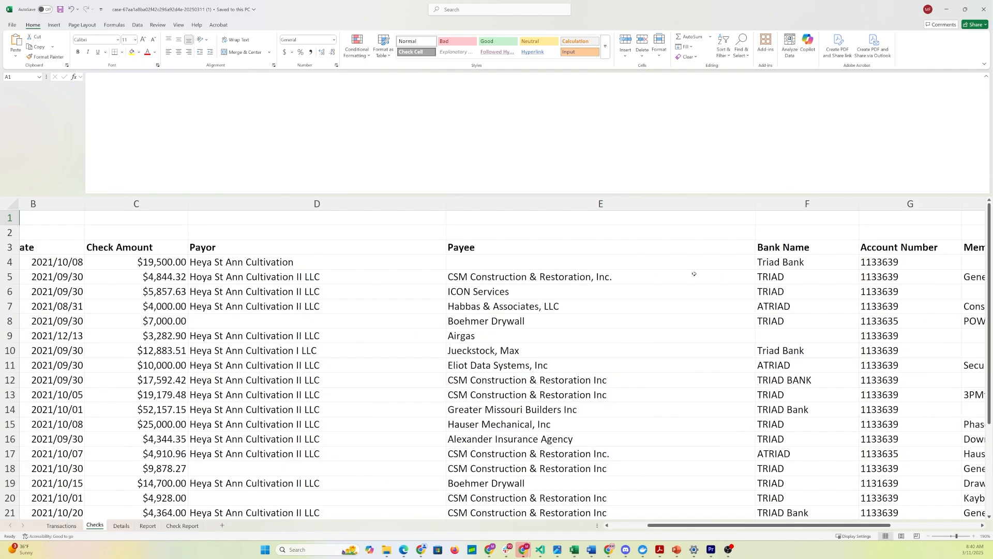
scroll(695, 274, "right", 2)
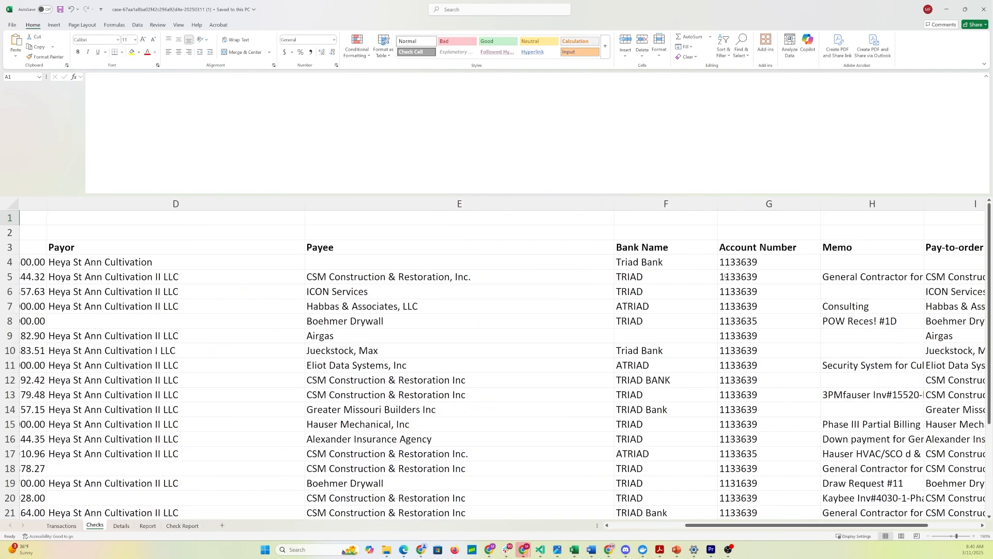
scroll(725, 277, "right", 2)
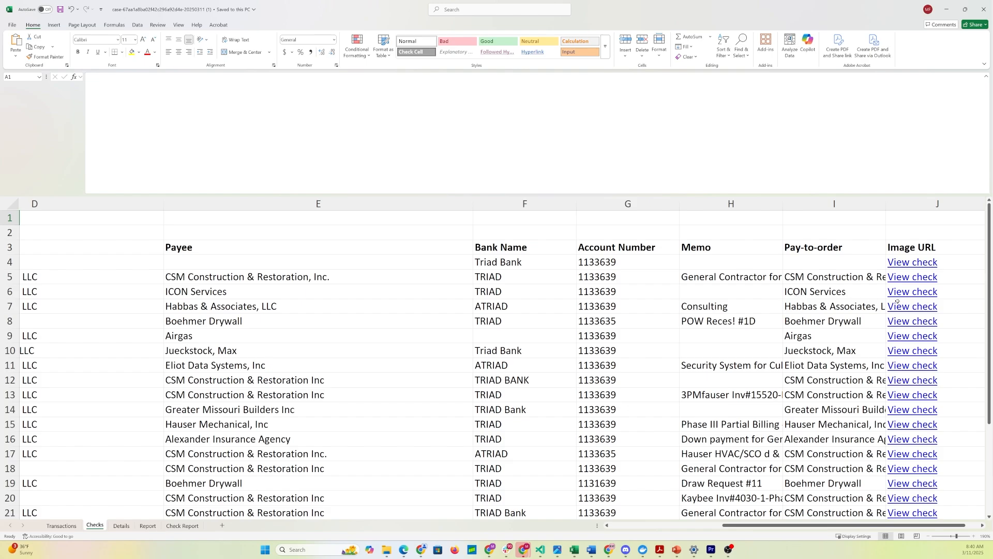
View the linked check image for the CSM Construction & Restoration check in row 5, then return to the Checks sheet.
left_click(910, 278)
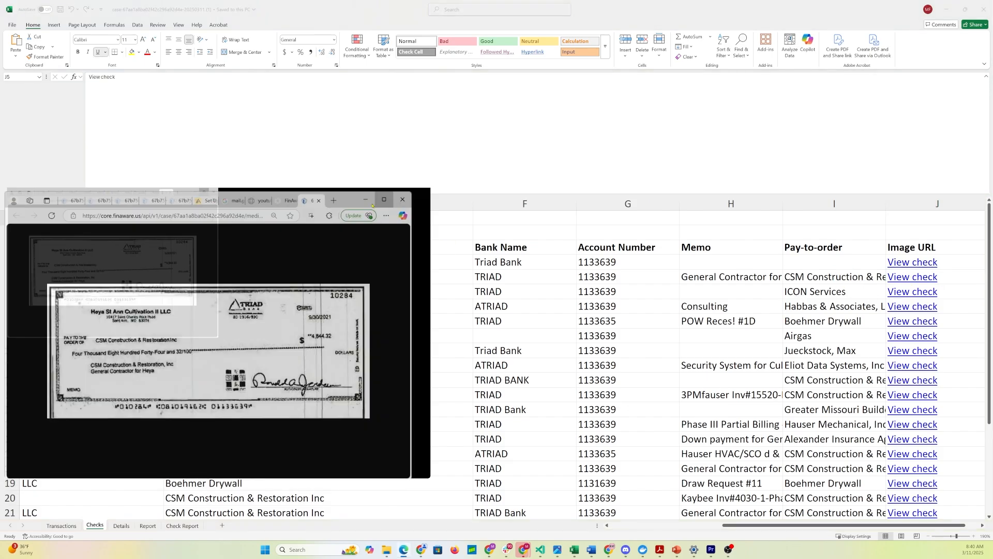
left_click(374, 203)
scroll(477, 294, "up", 2)
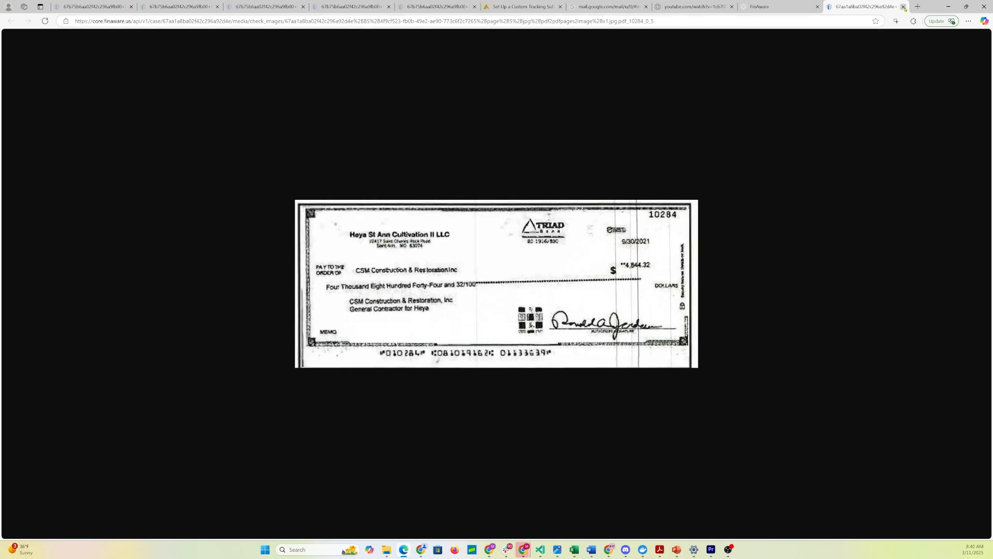
left_click(948, 6)
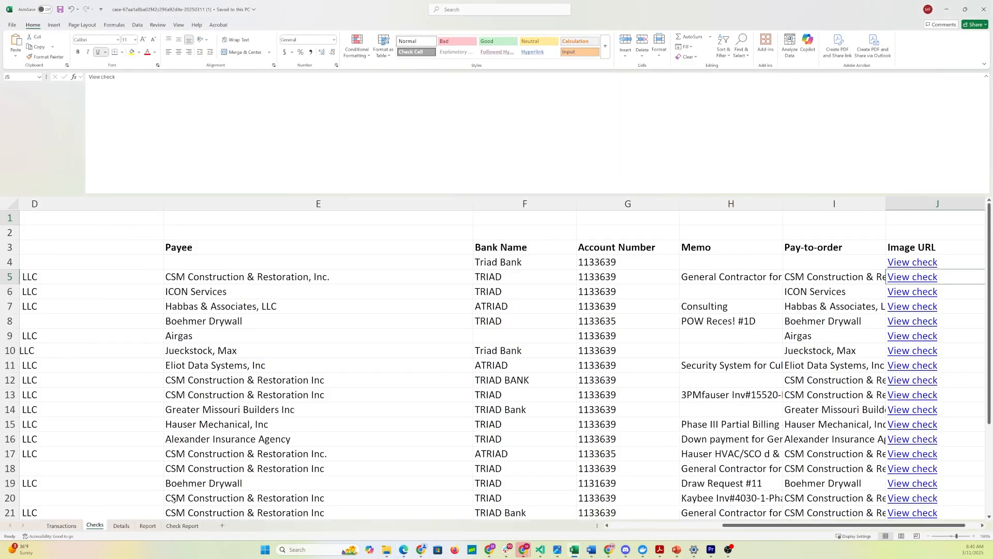
left_click(808, 374)
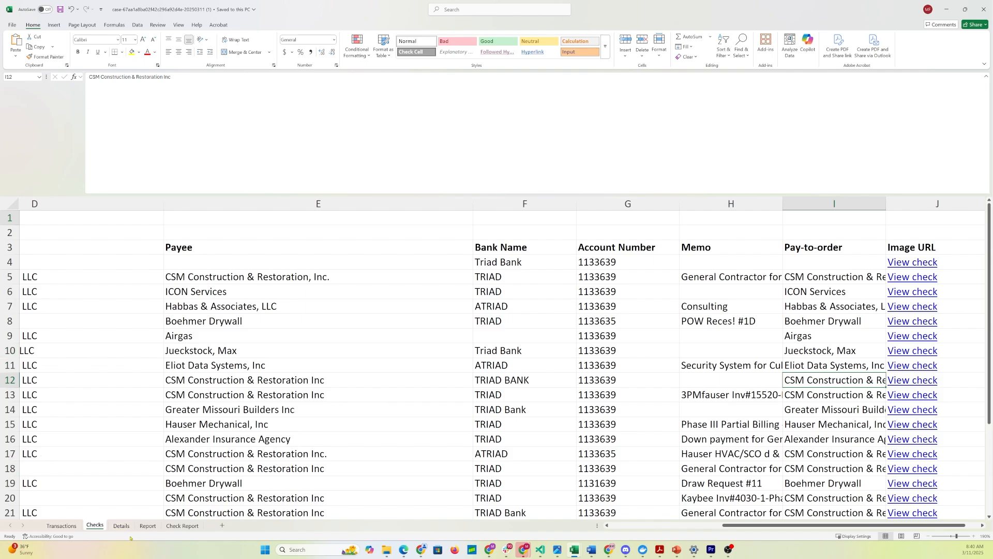
Show the Check Report sheet at a readable size and fit column A's width to its field names.
left_click(178, 526)
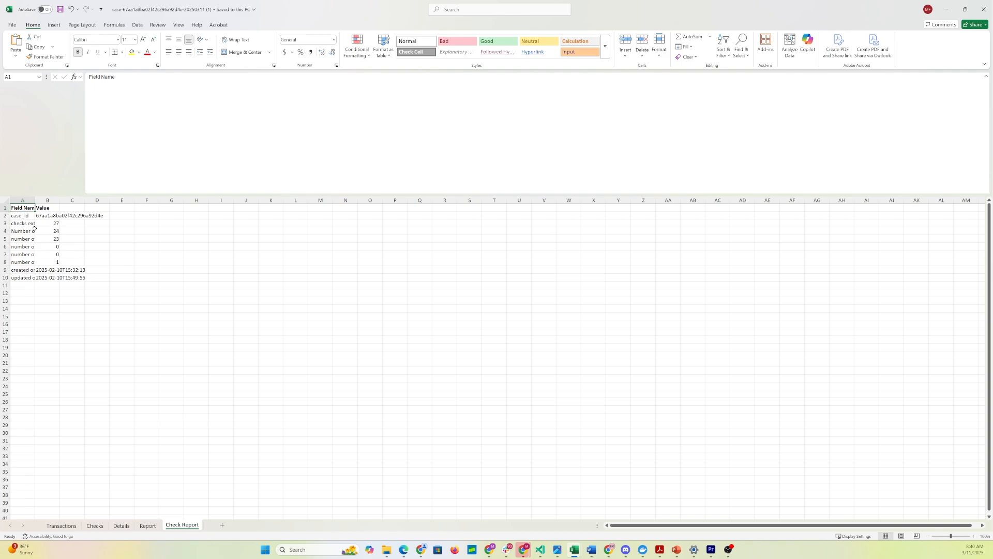
scroll(36, 229, "up", 4)
left_click_drag(56, 206, 145, 208)
left_click(136, 252)
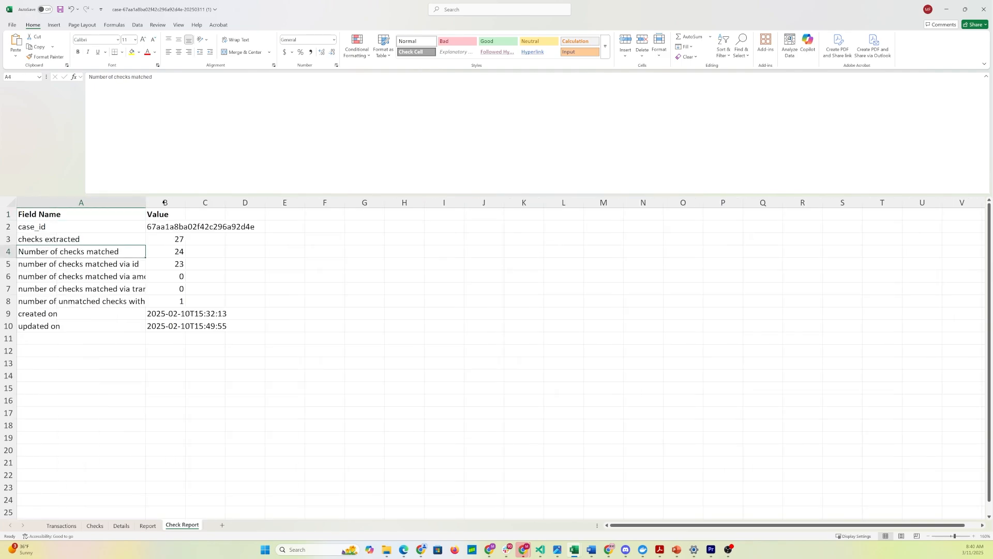
double_click(146, 202)
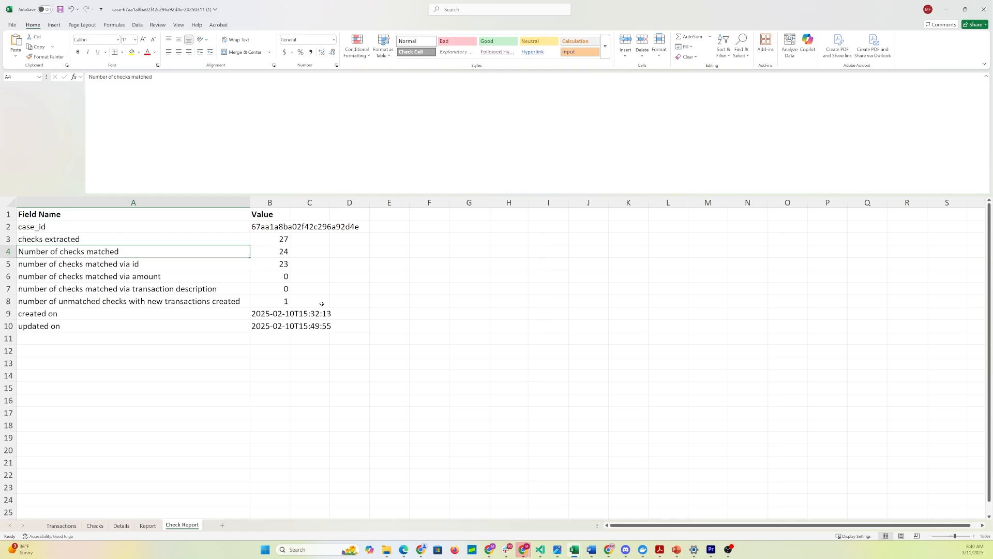
Return to the FinAware Case Dashboard by way of the Checks sheet and inspect the 2021-10-12 check transaction's details on the Transactions Timeline.
left_click(95, 525)
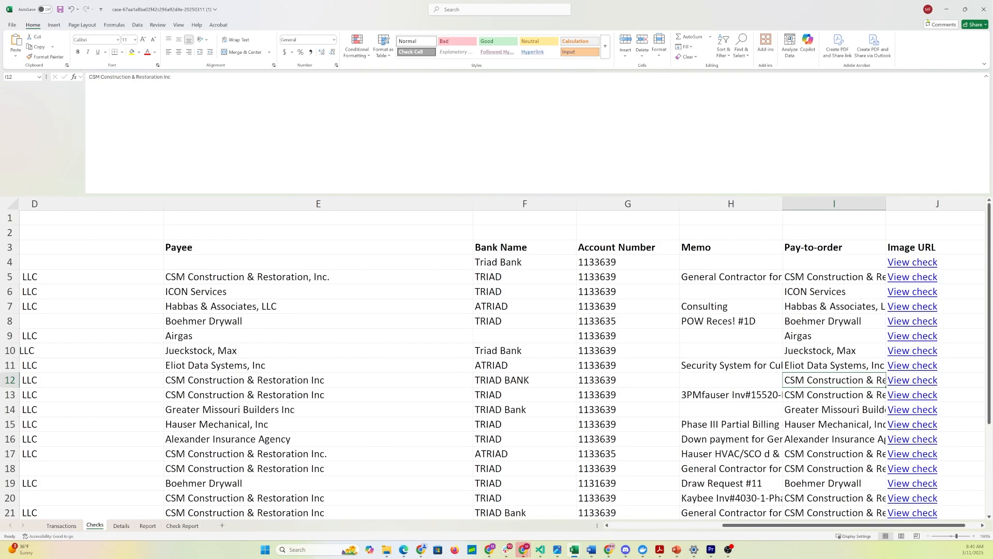
left_click(947, 9)
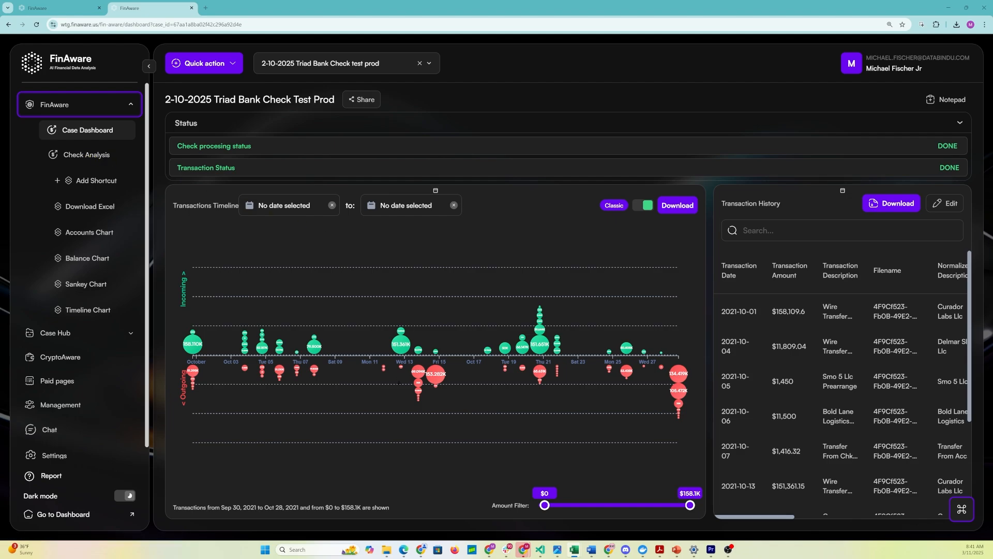
mouse_move(418, 371)
mouse_move(401, 329)
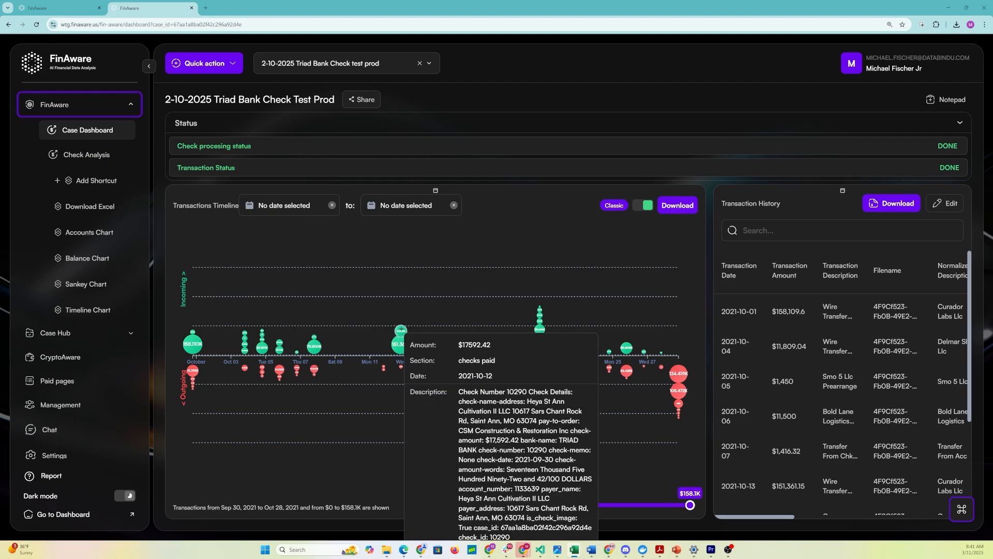